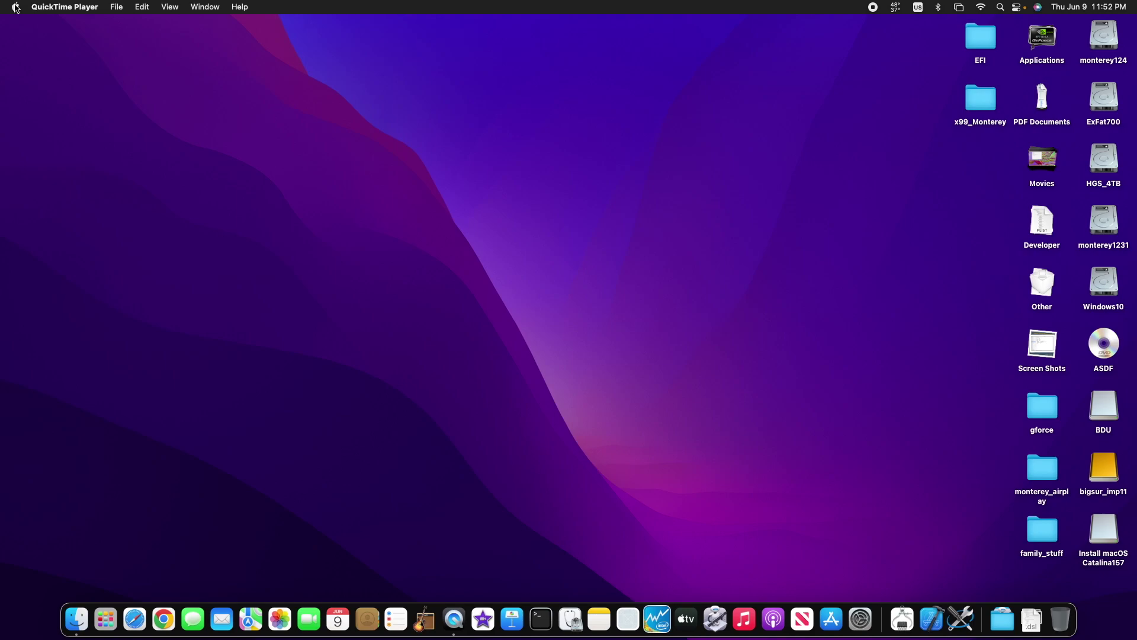
- Open the Apple menu's system actions, then dismiss them to return to the desktop
left_click(15, 8)
left_click(15, 7)
left_click(15, 7)
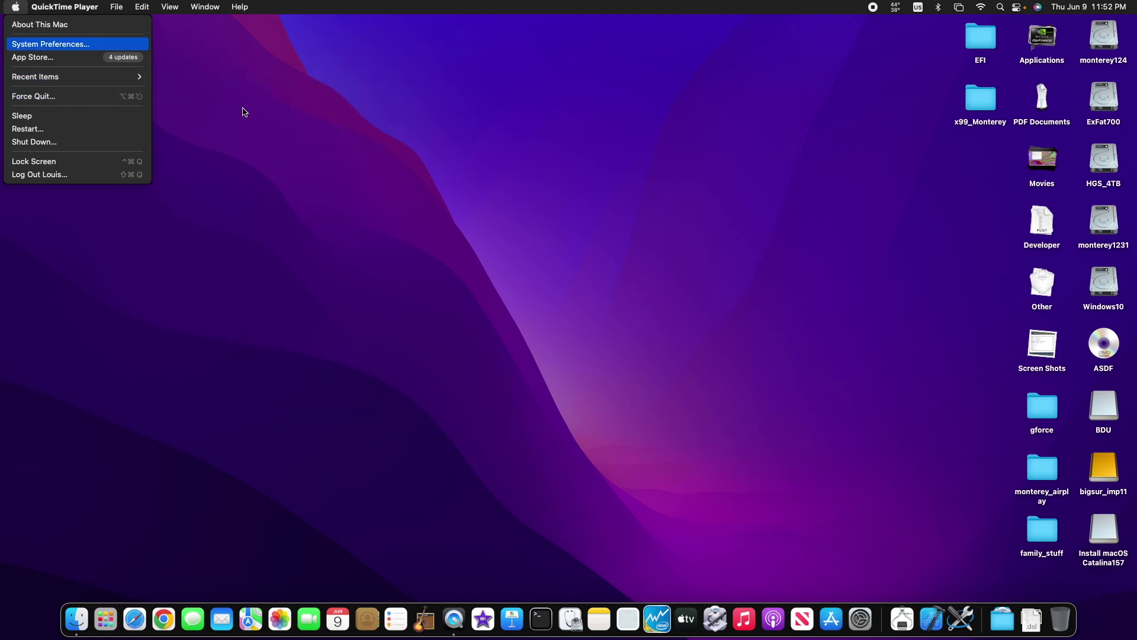
left_click(453, 300)
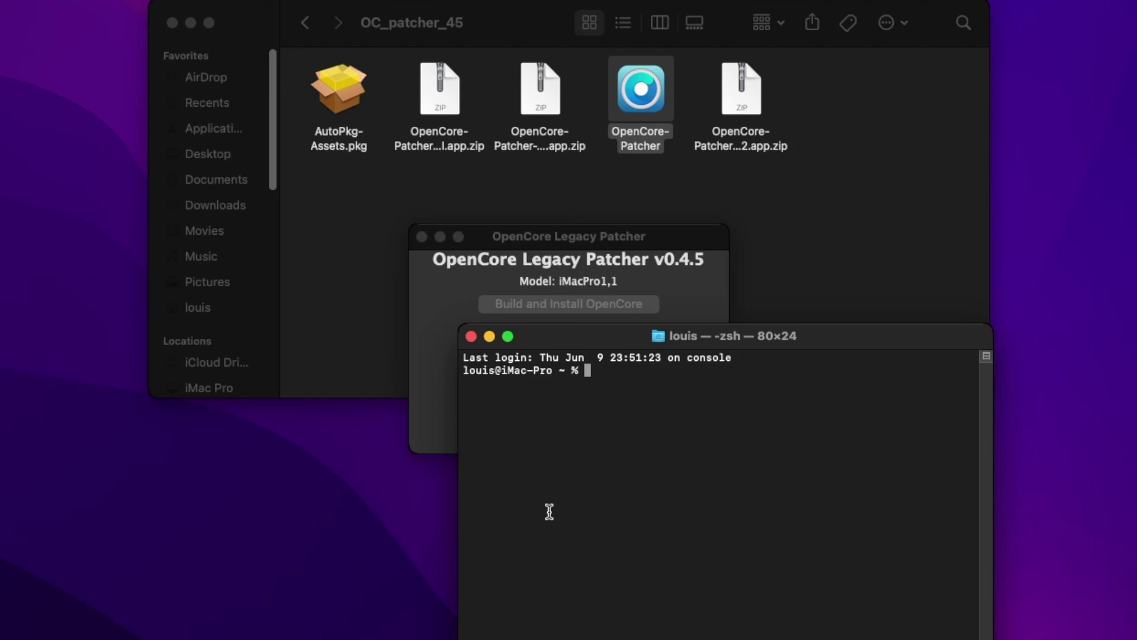
- Run csrutil status, which shows System Integrity Protection is enabled
key("Up")
key("Up")
key("Up")
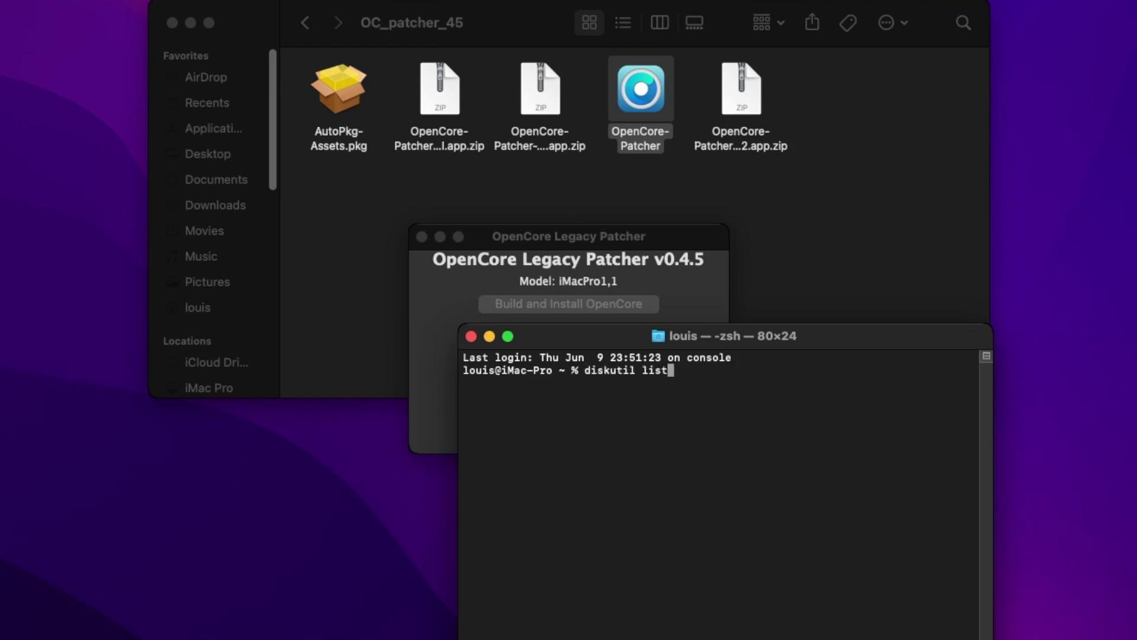
key("BackSpace")
key("BackSpace")
key("BackSpace")
key("BackSpace")
key("BackSpace")
key("BackSpace")
key("BackSpace")
key("BackSpace")
key("BackSpace")
key("BackSpace")
type("c")
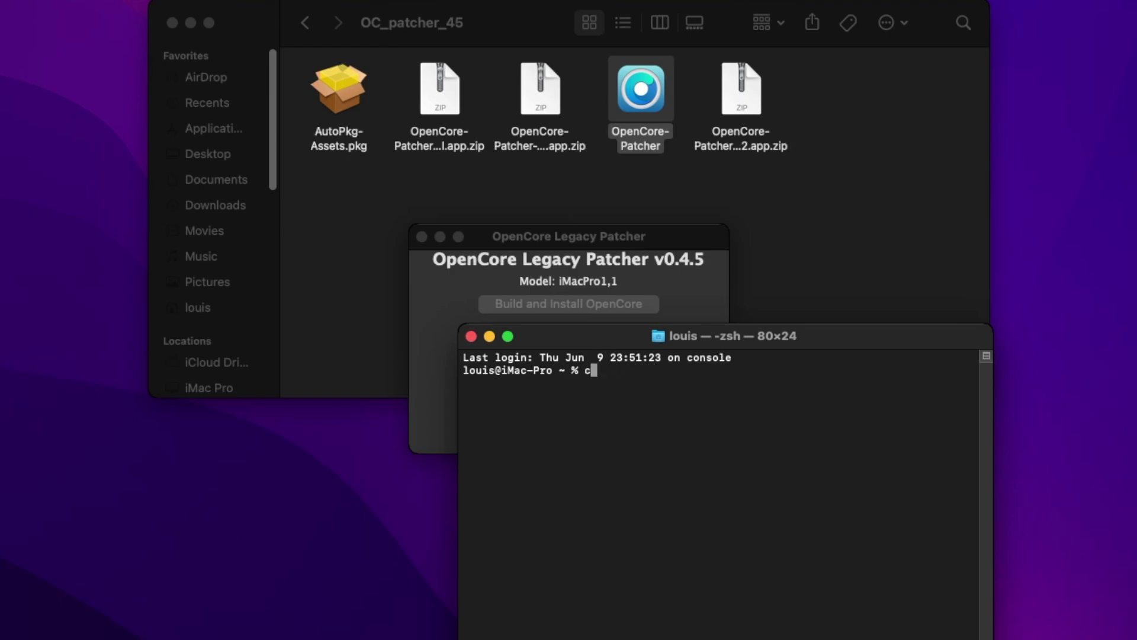
type("srutil")
type(" status")
key("Return")
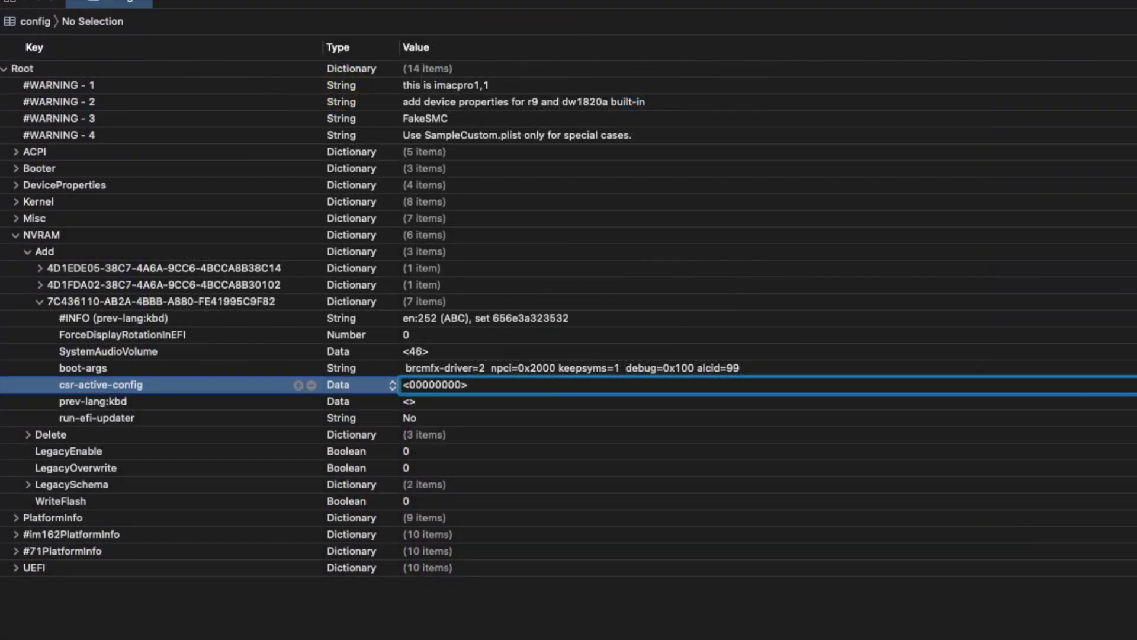
- Replace csr-active-config's 00000000 value with FE0F0000 in the config plist
key("BackSpace")
key("BackSpace")
key("BackSpace")
key("BackSpace")
type("FE")
type("0F")
key("Return")
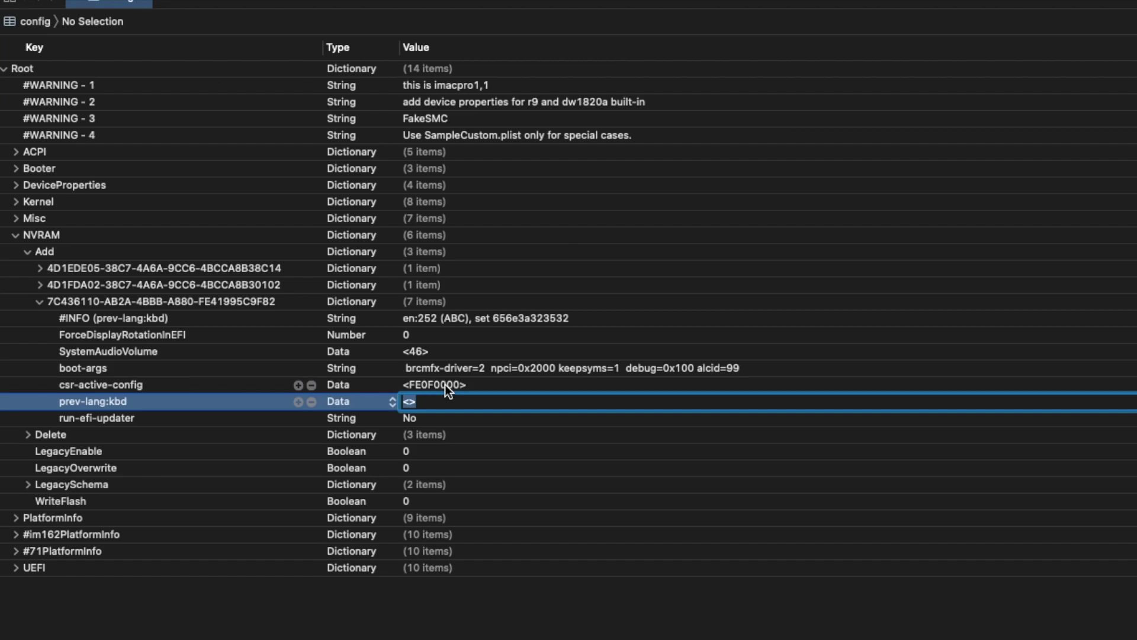
key("Return")
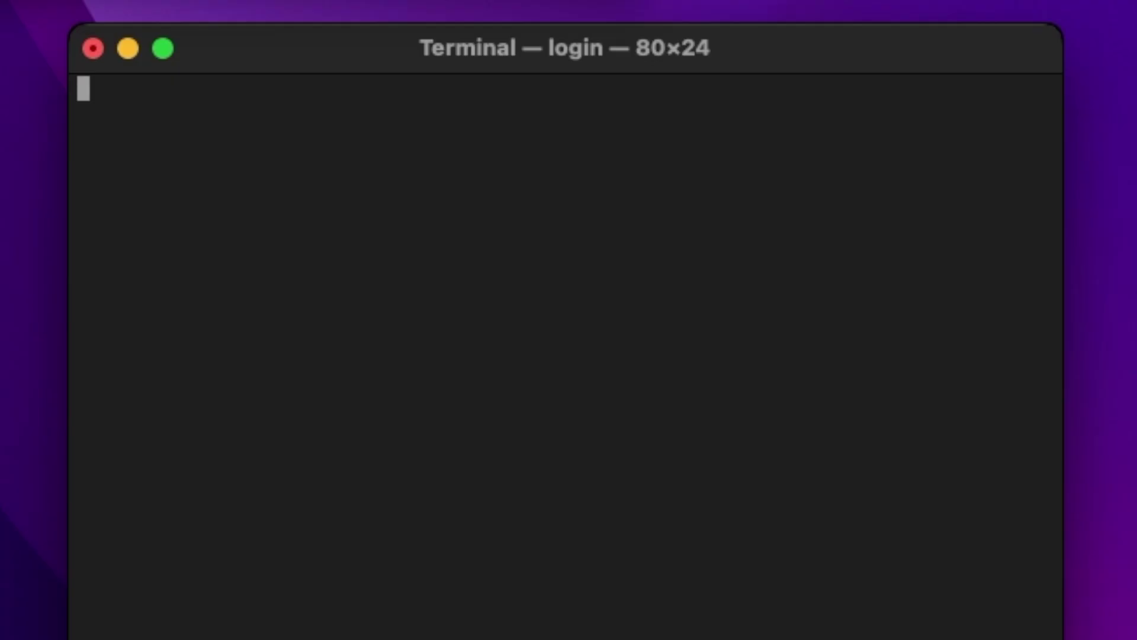
- Rerun csrutil status, now reporting a custom configuration with most protections disabled
key("Up")
key("Up")
key("Return")
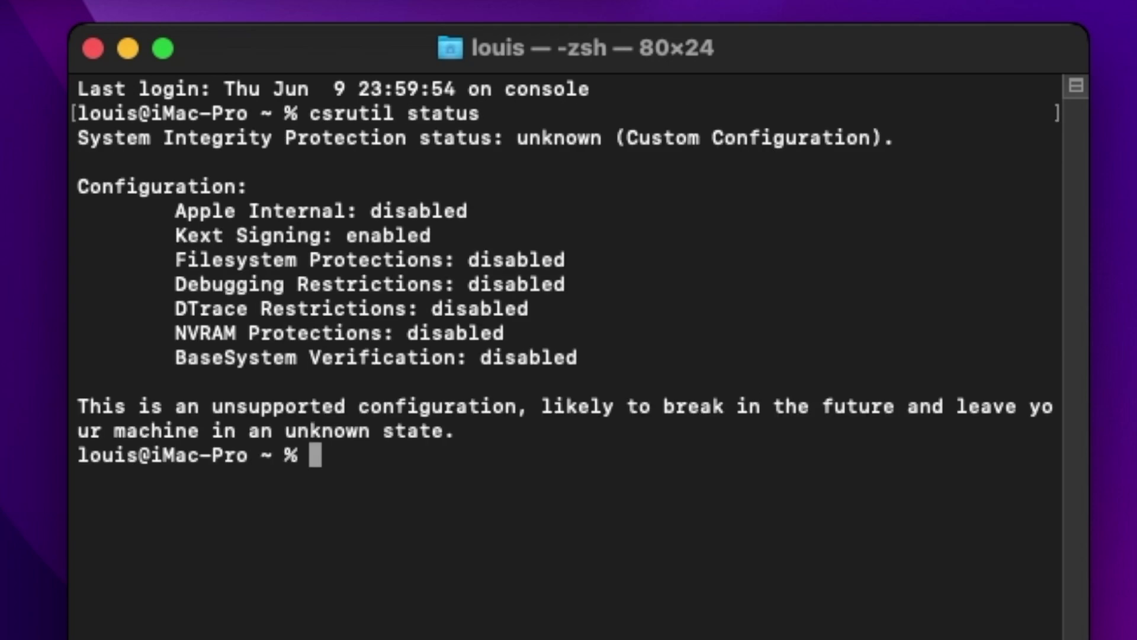
key("Up")
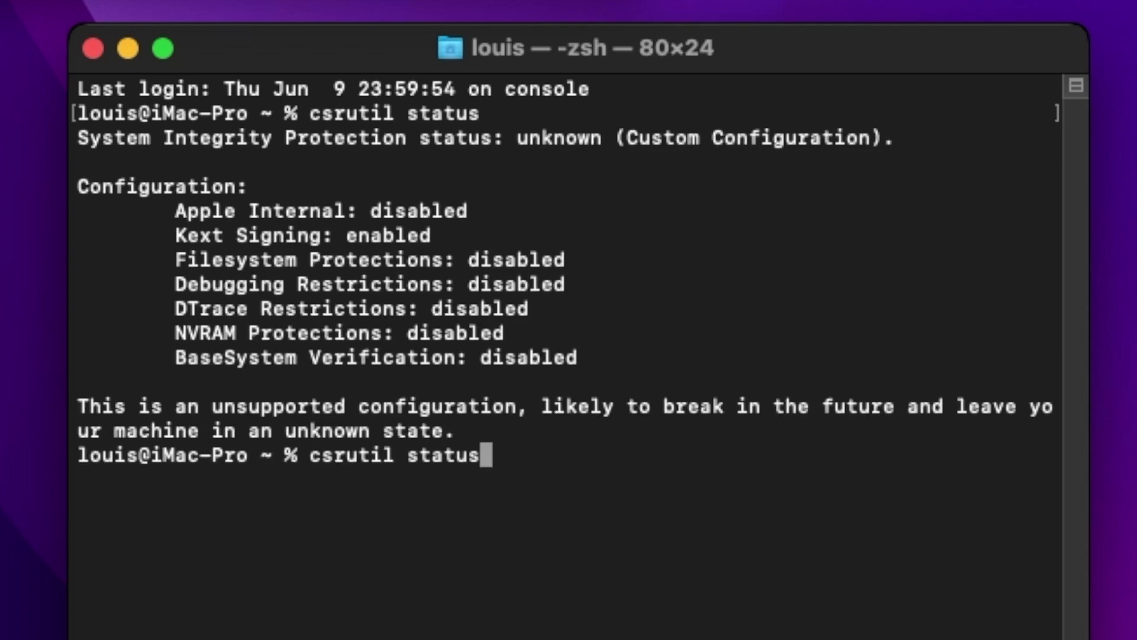
- Edit the recalled command into csrutil authenticated-root status
key("BackSpace")
key("BackSpace")
key("BackSpace")
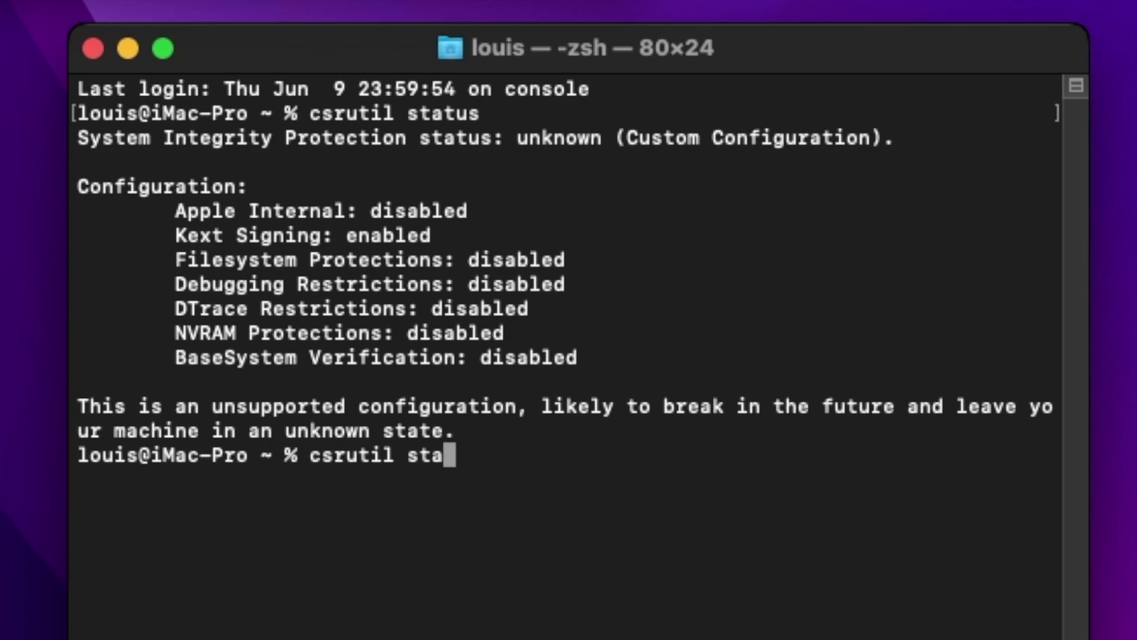
key("BackSpace")
key("BackSpace")
key("BackSpace")
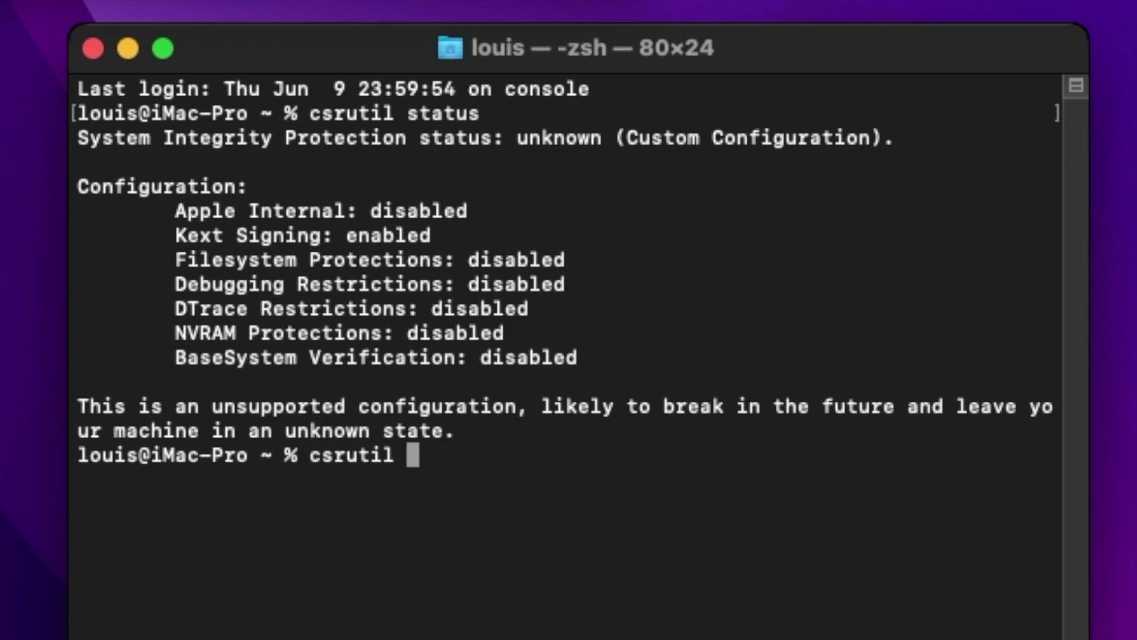
type("authen")
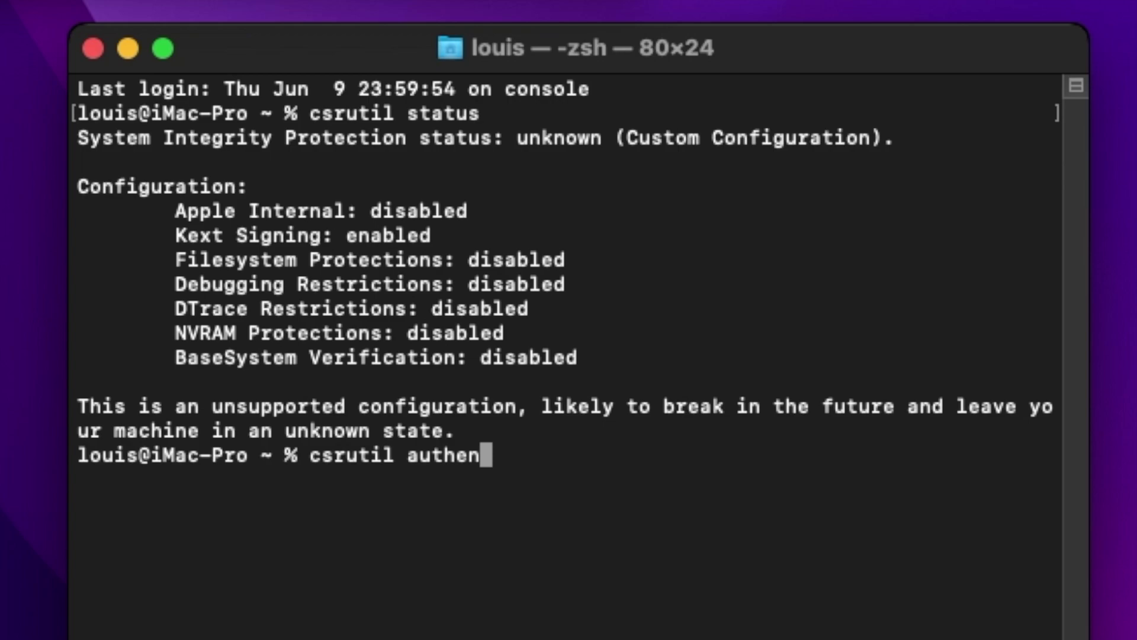
type("ticated")
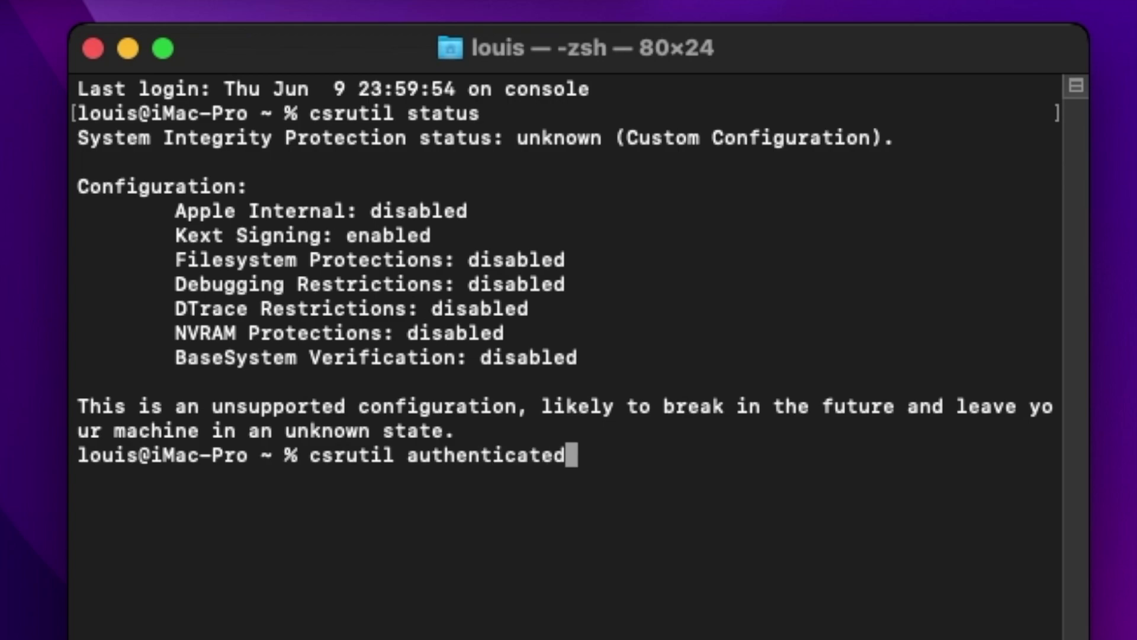
type("-root st")
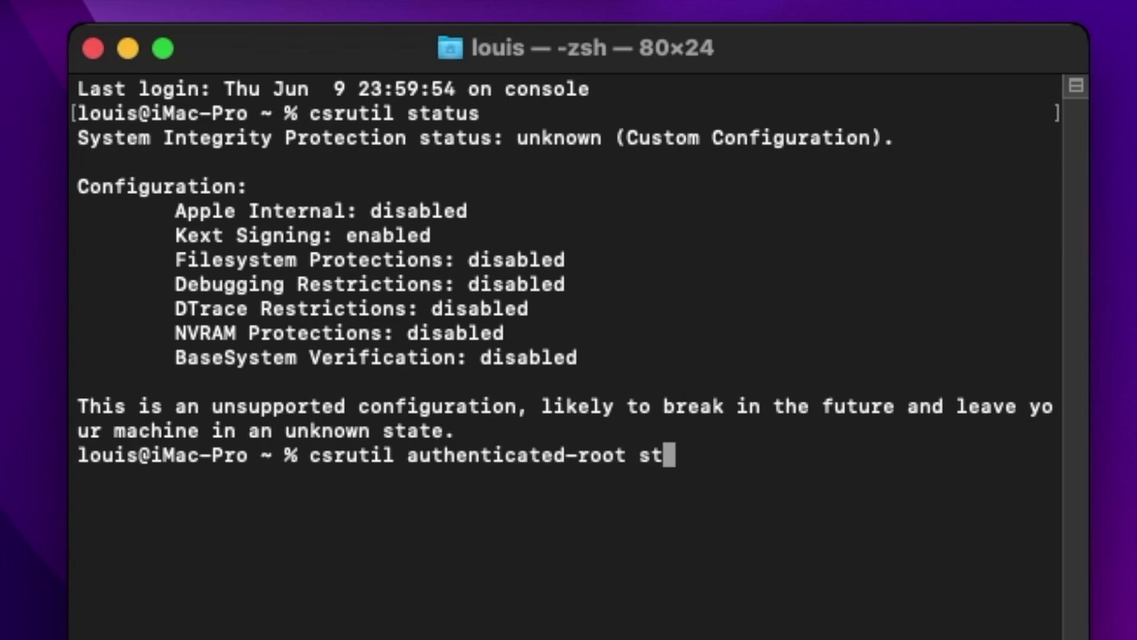
type("u")
key("BackSpace")
type("astus")
- Check authenticated-root status, then disable Gatekeeper with sudo spctl --assess --master-disable
key("Return")
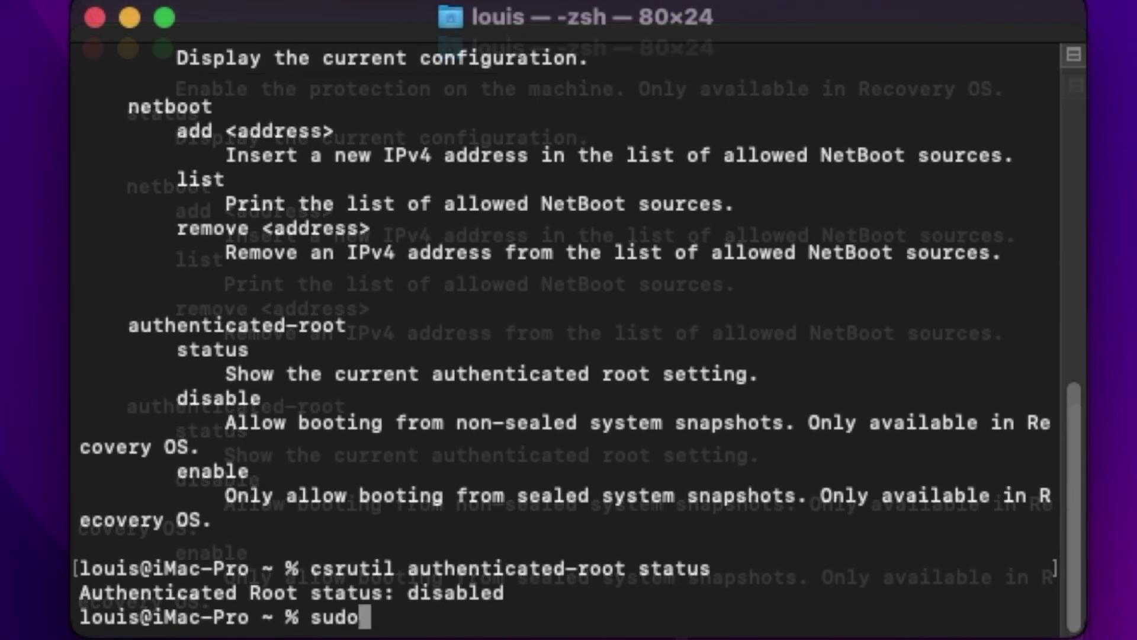
type("spctl ")
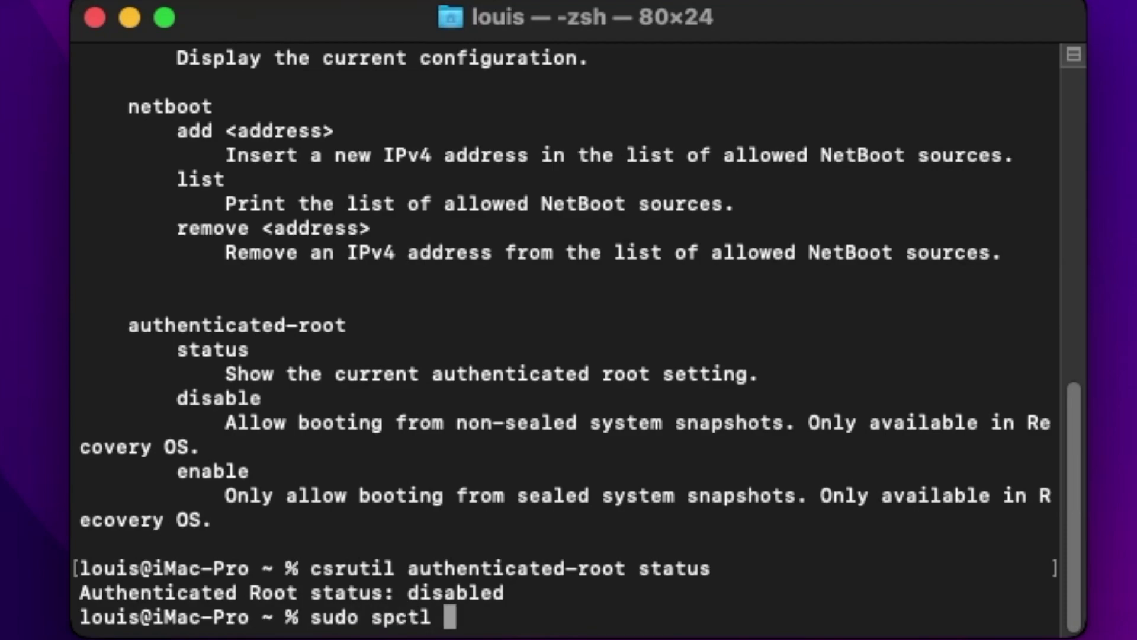
type("--ass")
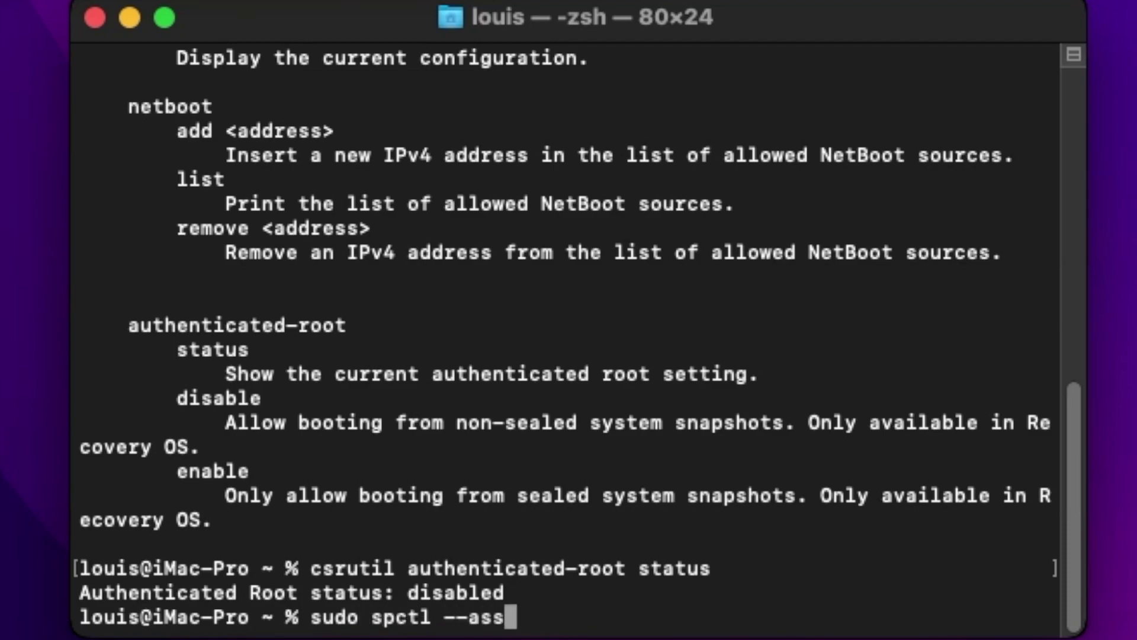
type("s")
key("BackSpace")
type("ess ")
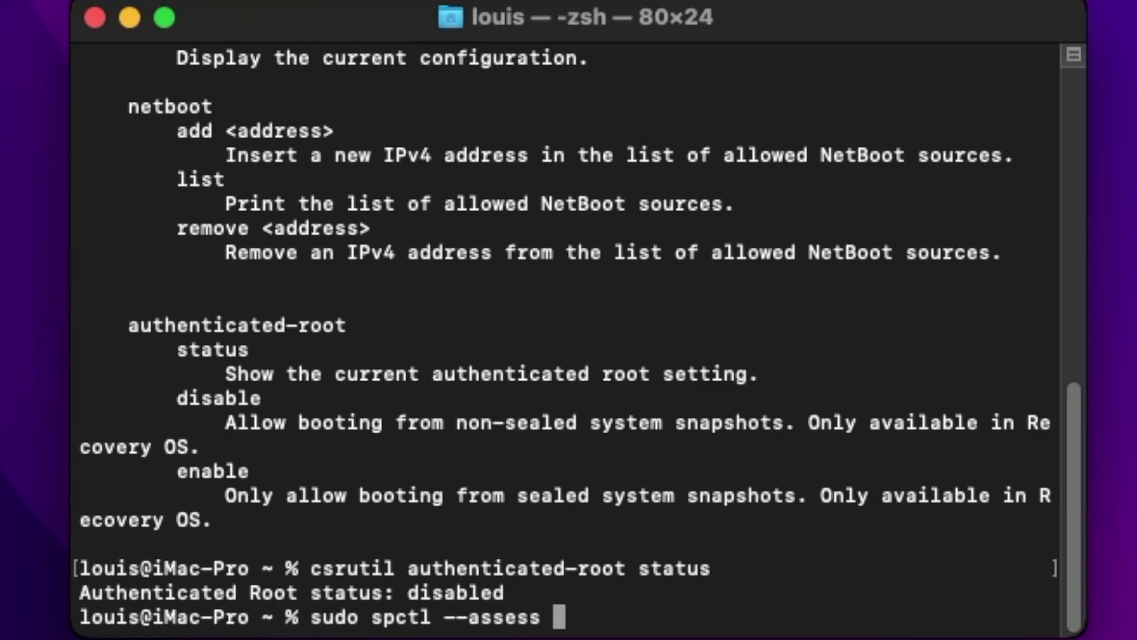
type("--ma")
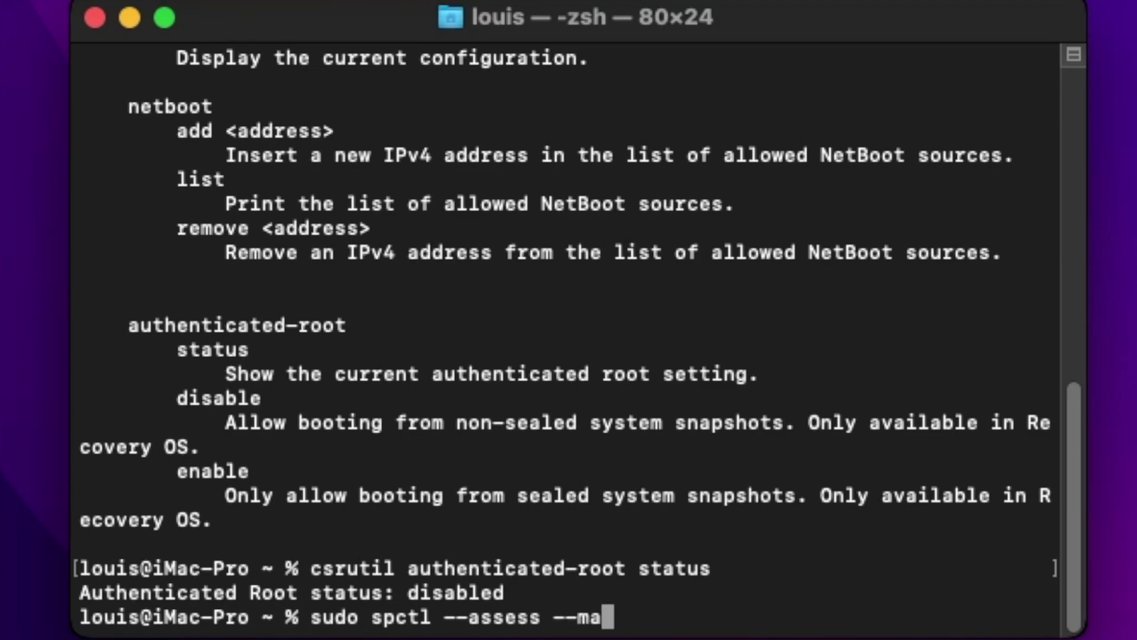
type("ster d")
key("BackSpace")
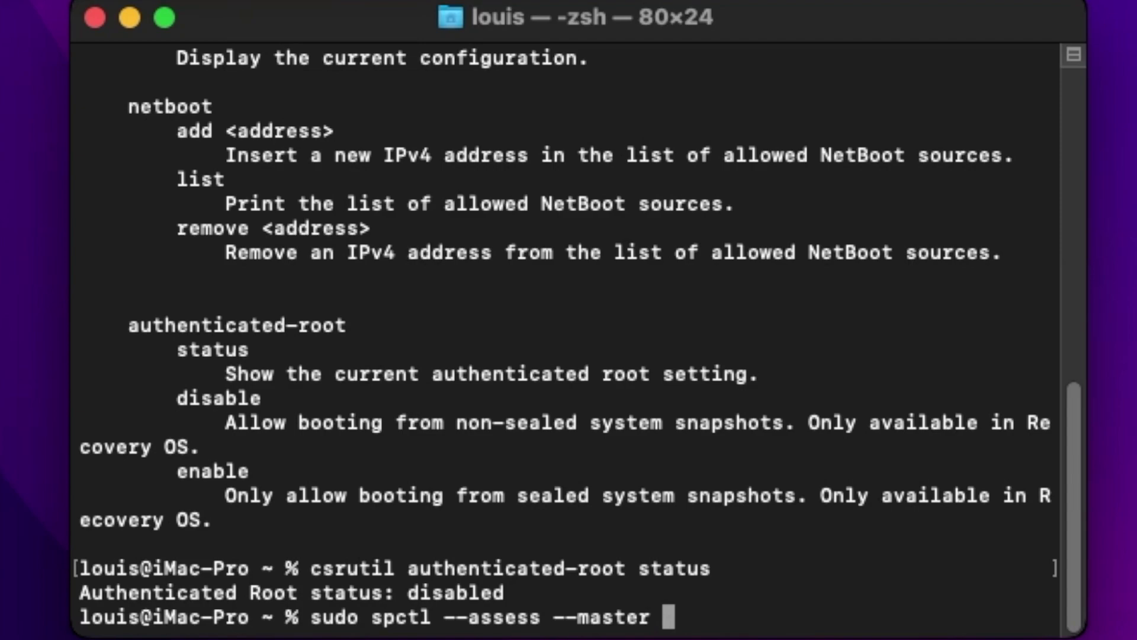
key("BackSpace")
type("-disable")
key("Return")
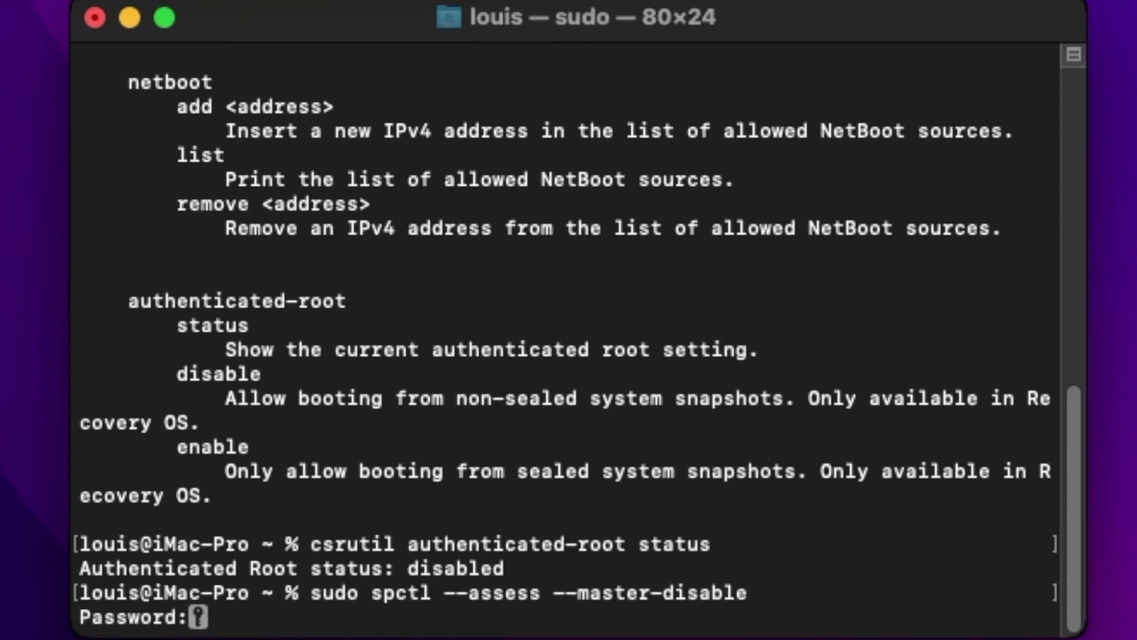
key("Return")
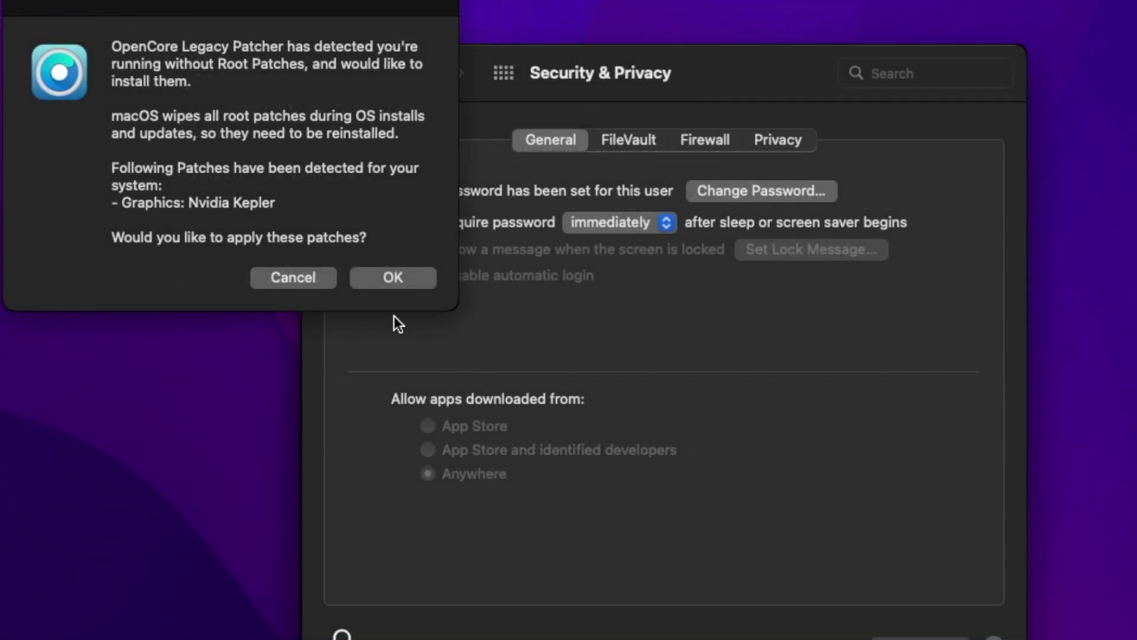
- Accept the Nvidia Kepler root patches and authorise root volume patching with the password
left_click(418, 282)
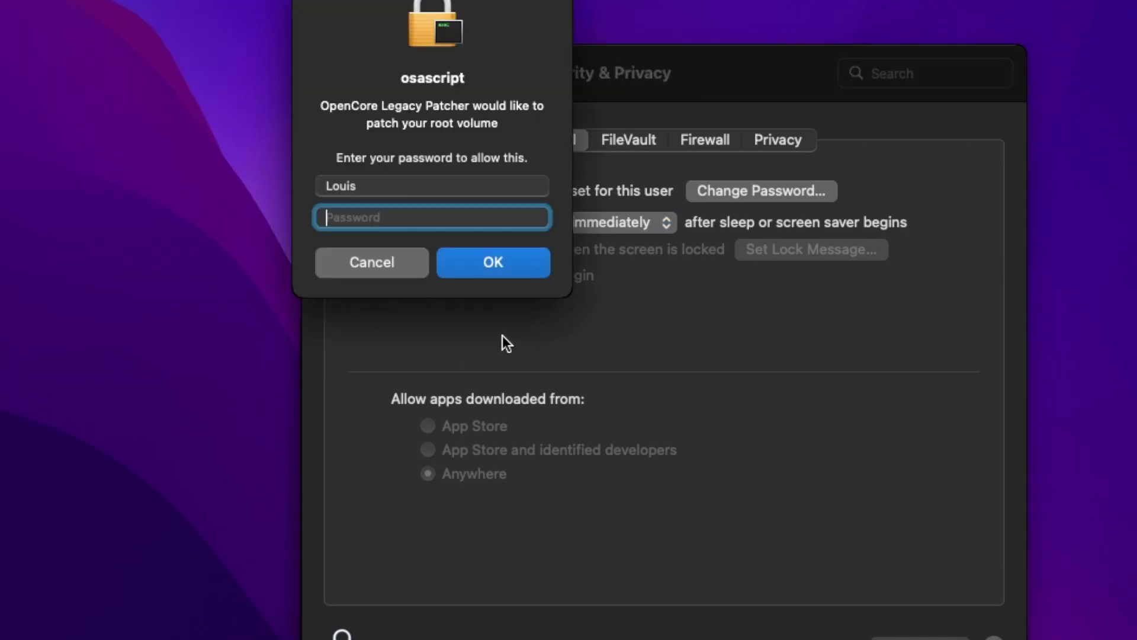
type("aaaaaaa")
key("Return")
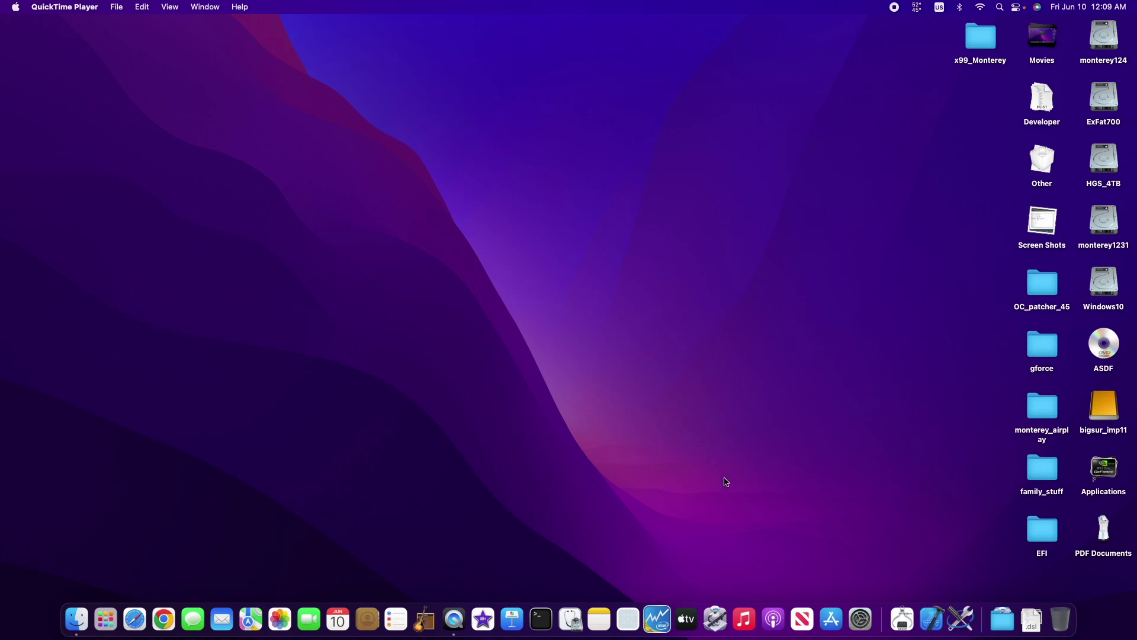
- Launch the TV app from the Dock
left_click(686, 619)
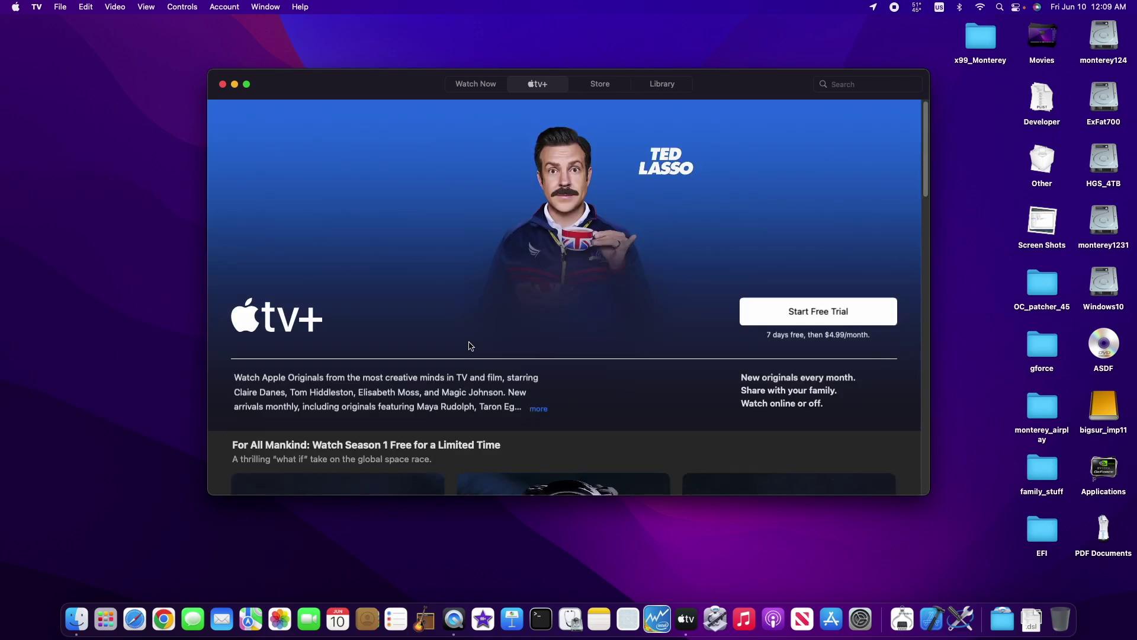
scroll(472, 346, "down", 2)
scroll(472, 346, "down", 1)
scroll(472, 345, "down", 2)
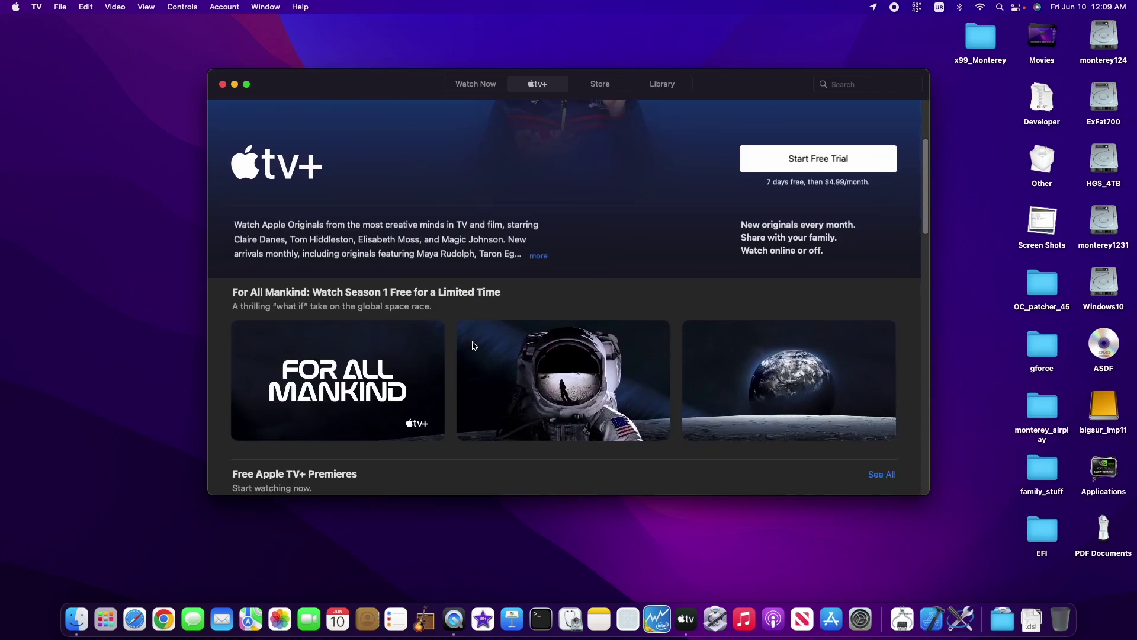
scroll(473, 346, "down", 1)
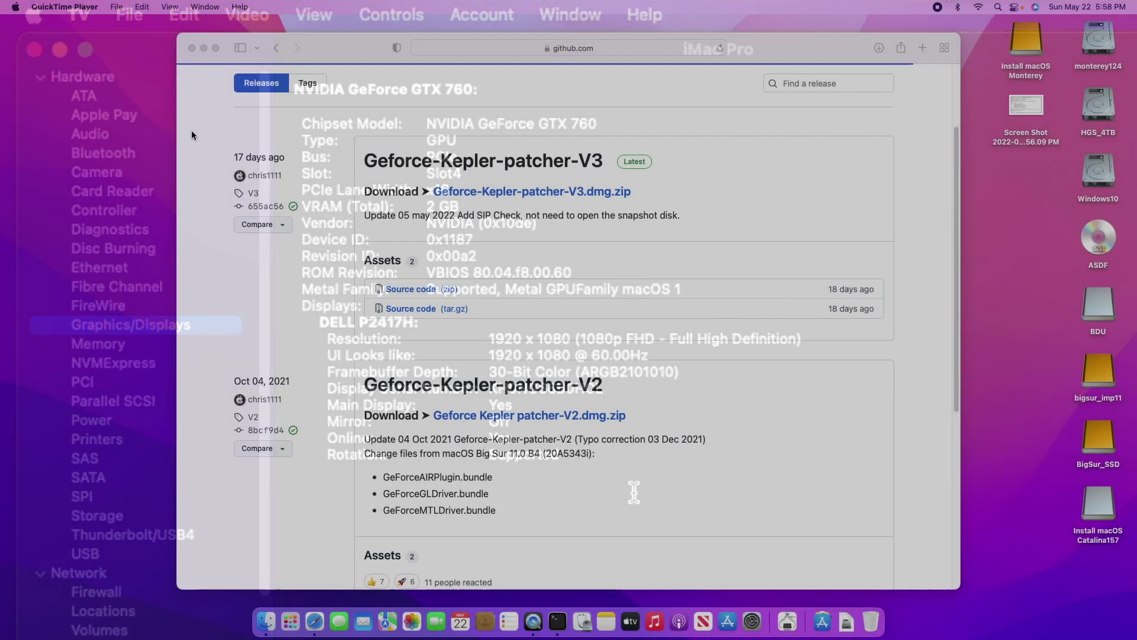
- Copy the patcher app from the Geforce Kepler patcher-V2 disk image onto the Desktop
left_click(846, 621)
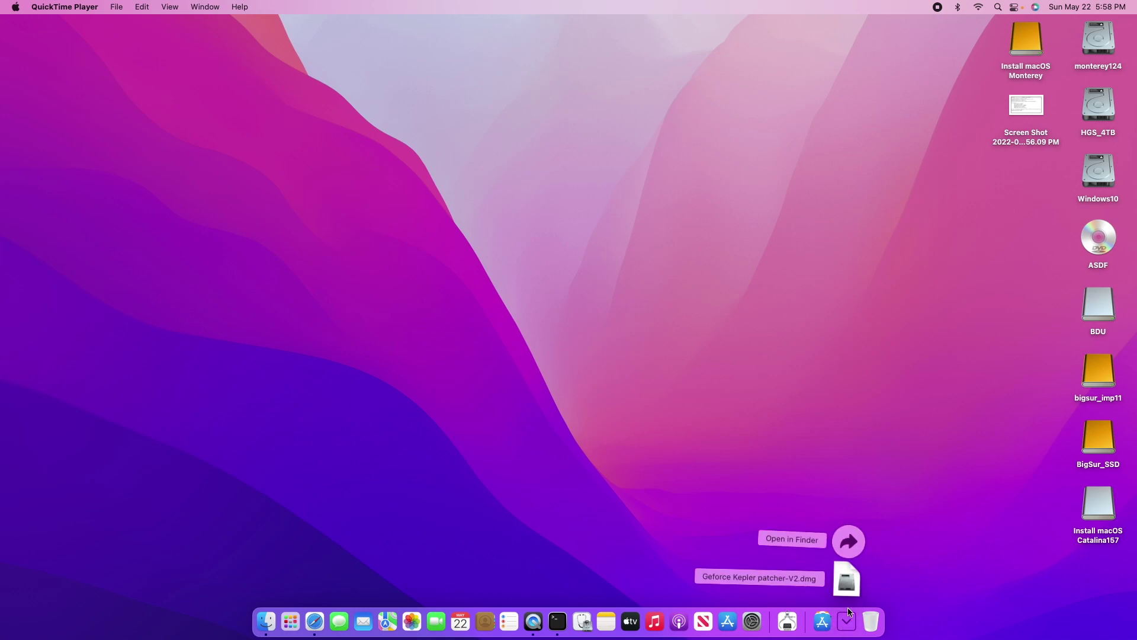
left_click(847, 579)
left_click_drag(690, 192, 887, 187)
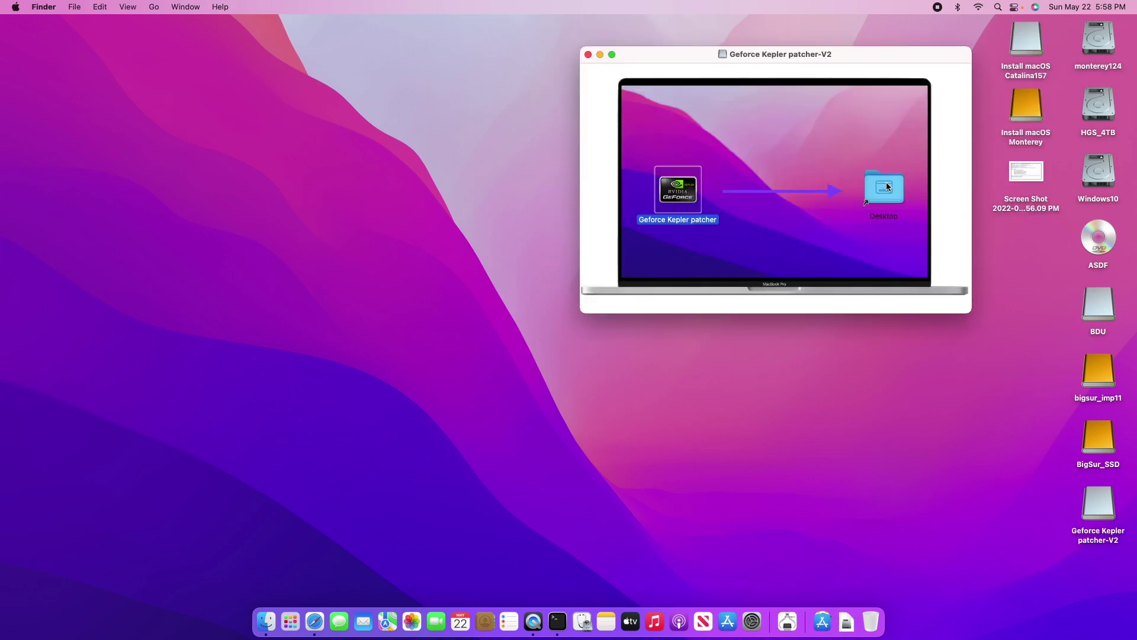
left_click(589, 55)
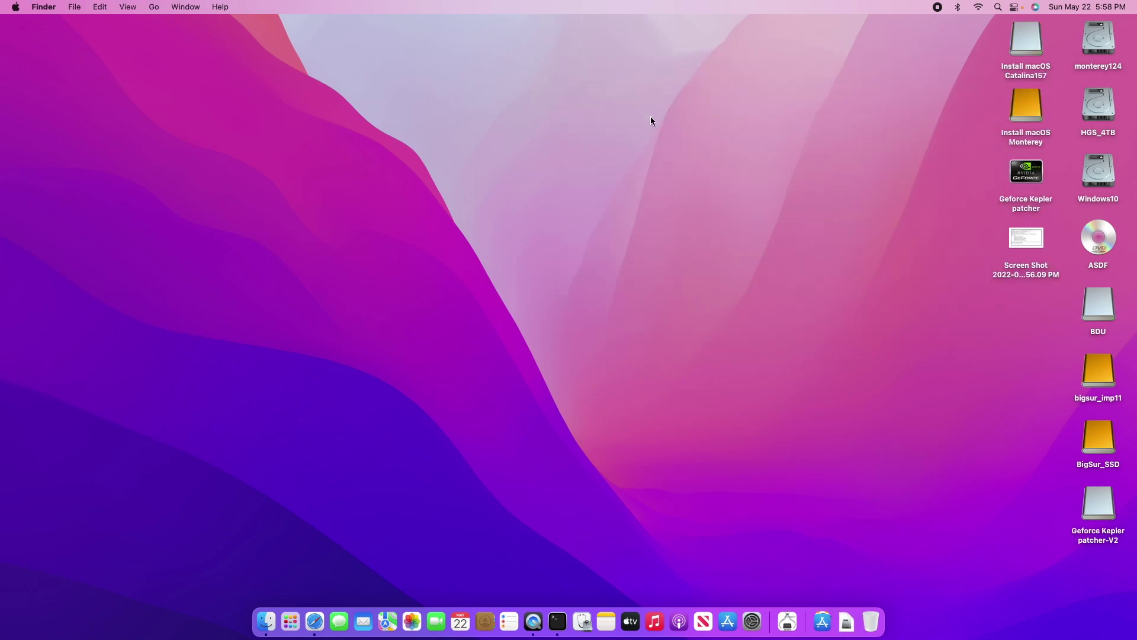
- Launch the copied patcher, approving the downloaded-app warning, and start patching
double_click(1015, 210)
left_click(596, 263)
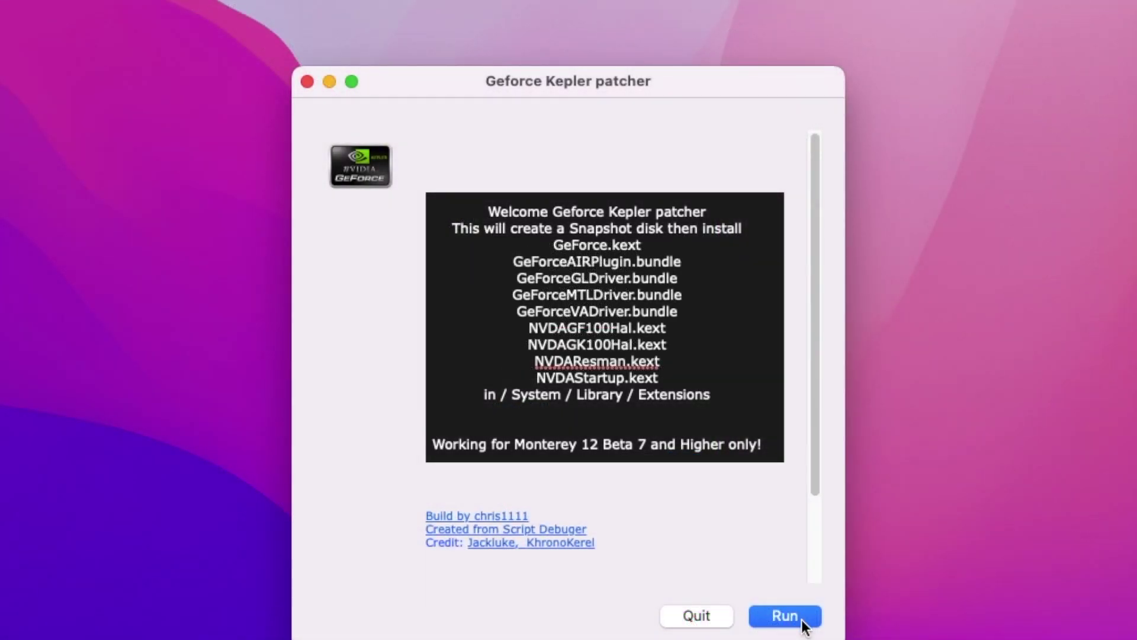
left_click(795, 616)
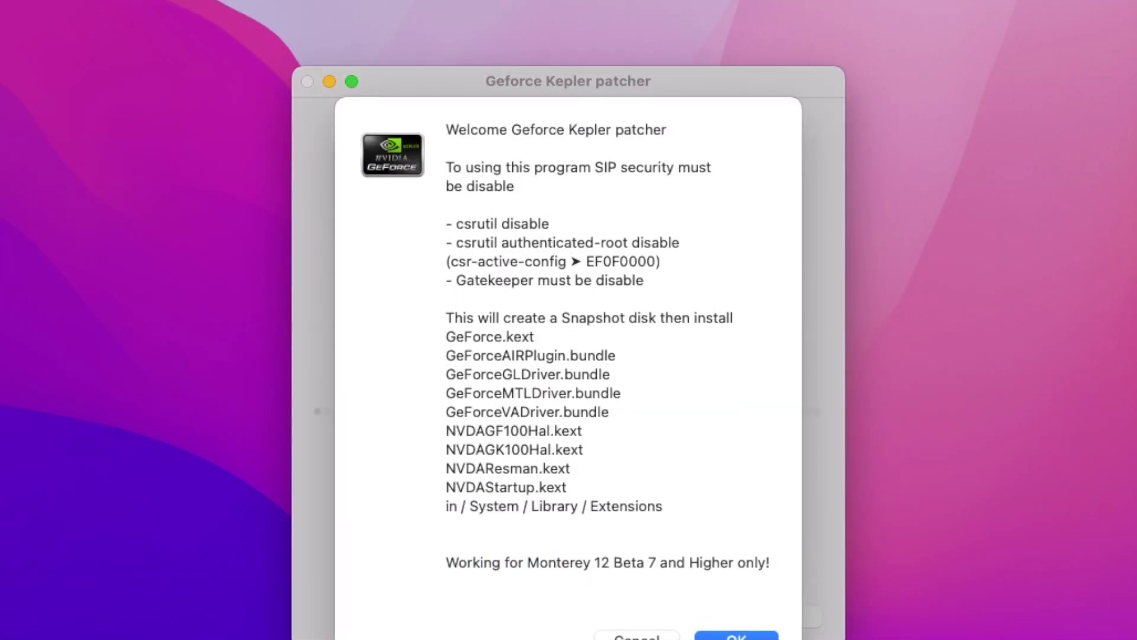
- Accept the SIP requirements notice and choose monterey124 as the Monterey volume
key("Return")
left_click(474, 495)
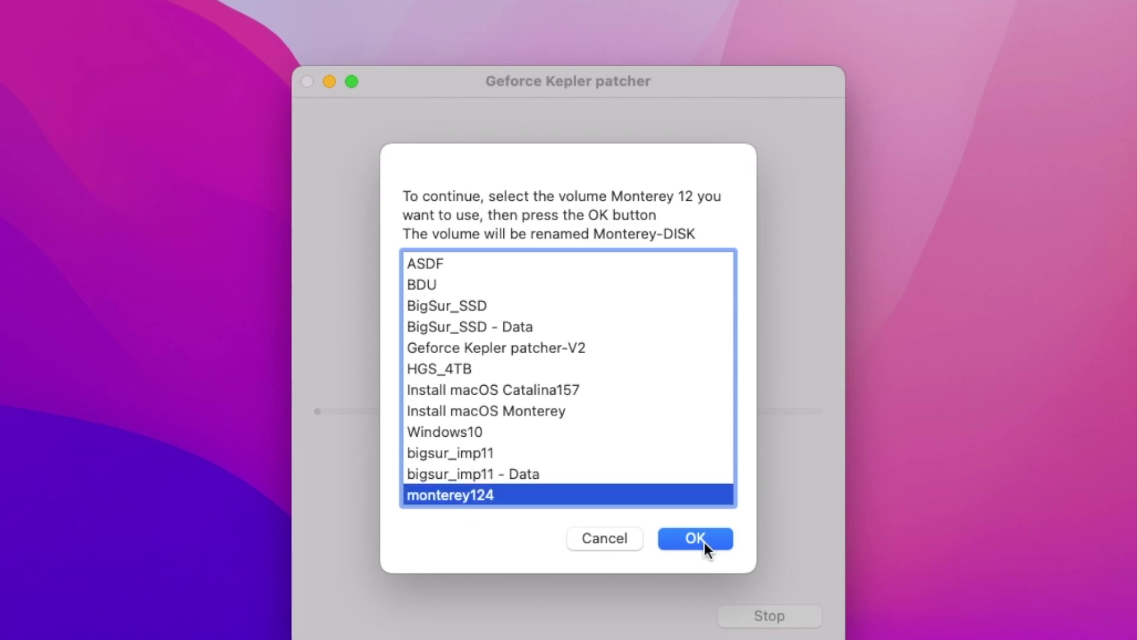
left_click(706, 540)
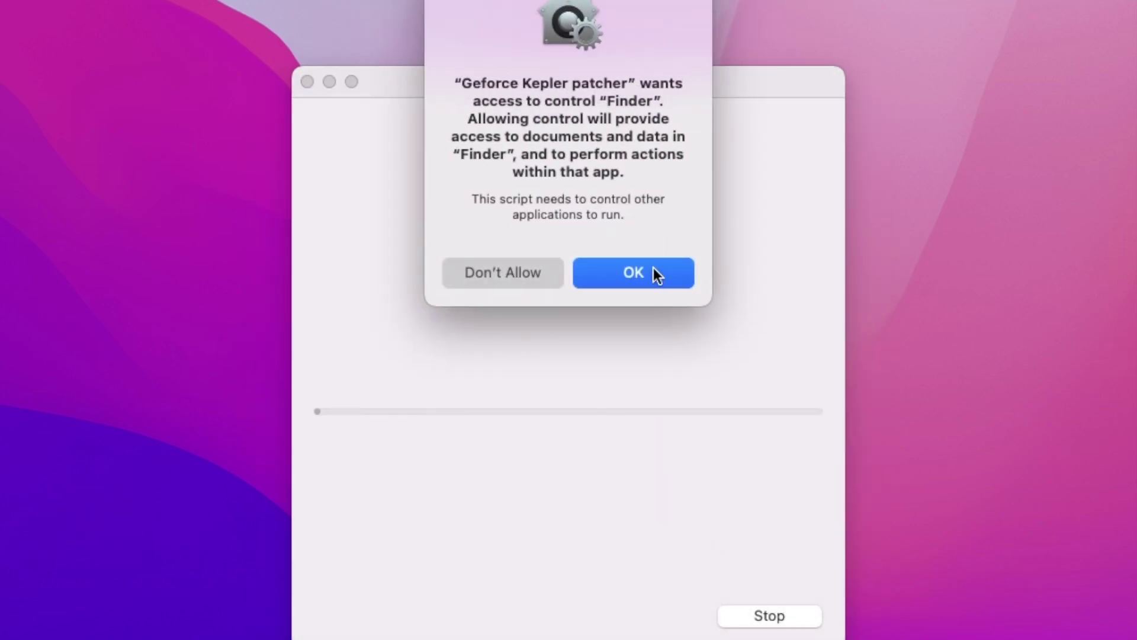
- Allow the patcher to control Finder and select APFS volume Monterey-DISK (disk3s2)
left_click(653, 267)
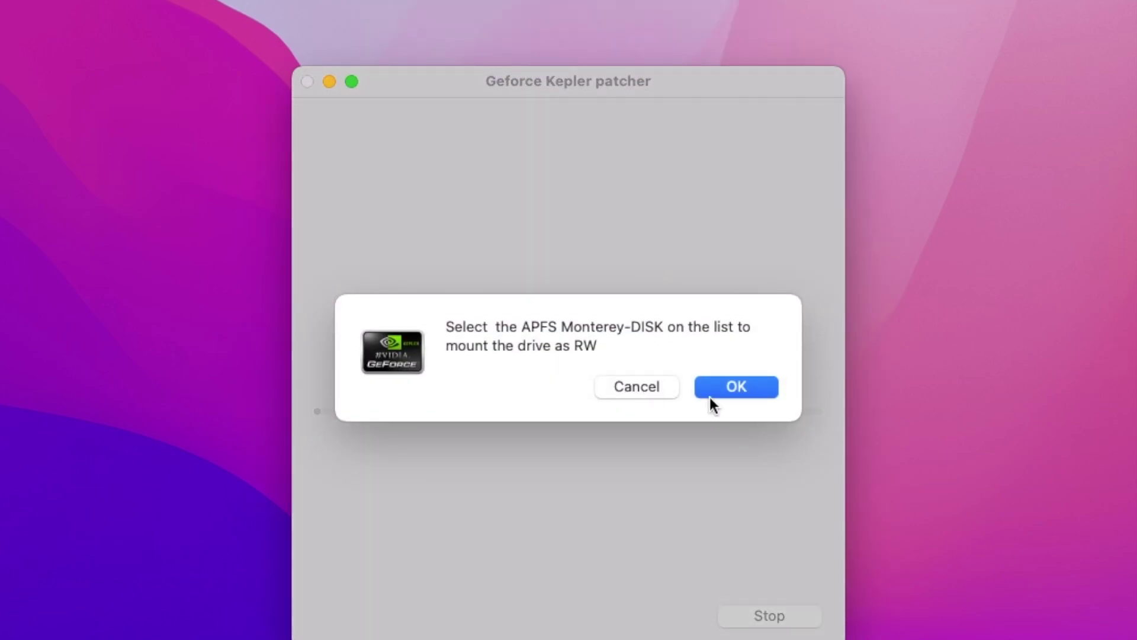
left_click(742, 387)
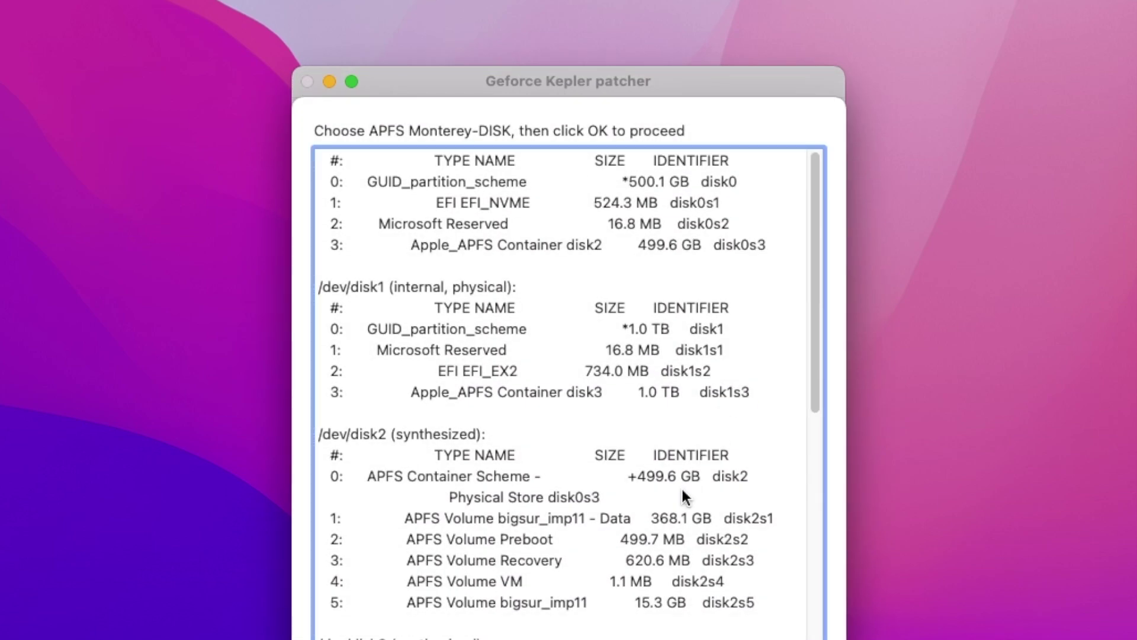
scroll(683, 495, "down", 5)
left_click(519, 551)
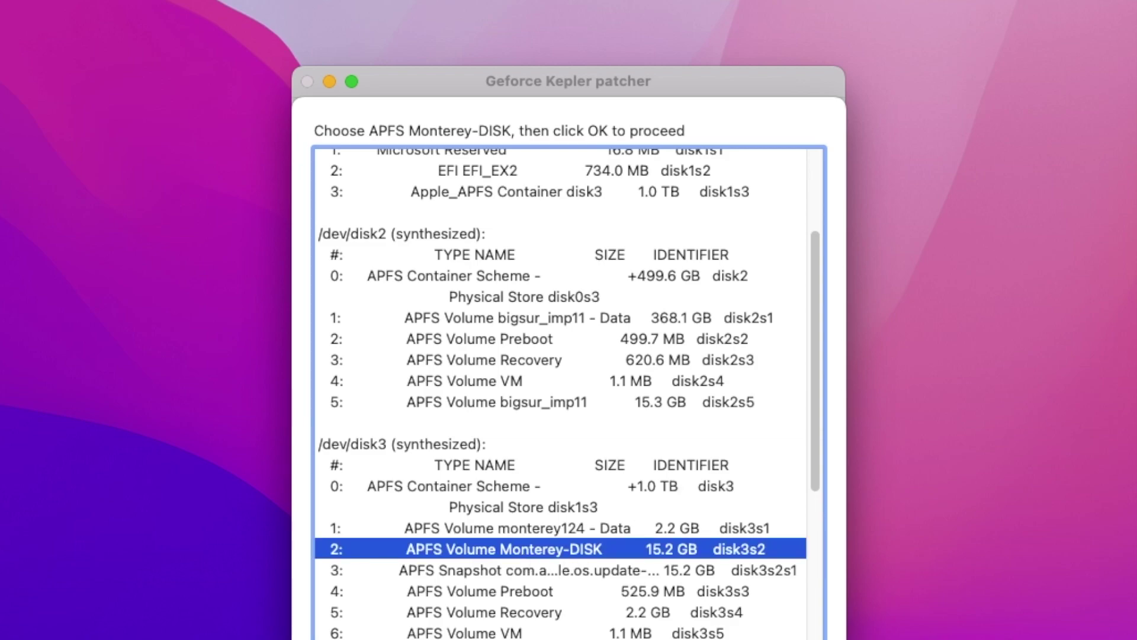
key("Return")
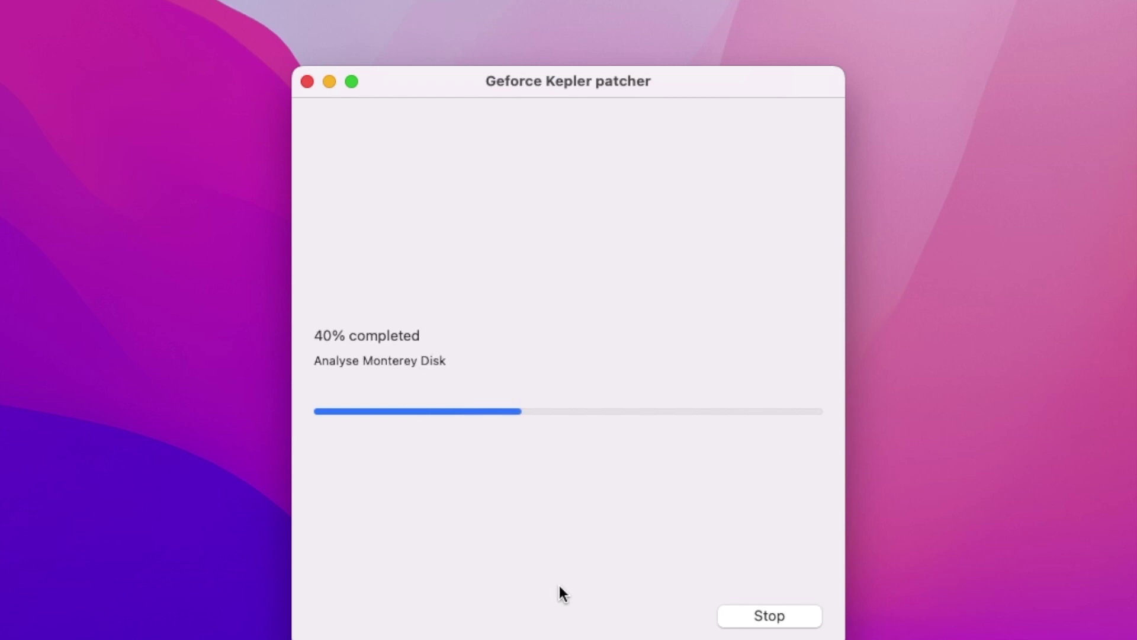
type("•••••••")
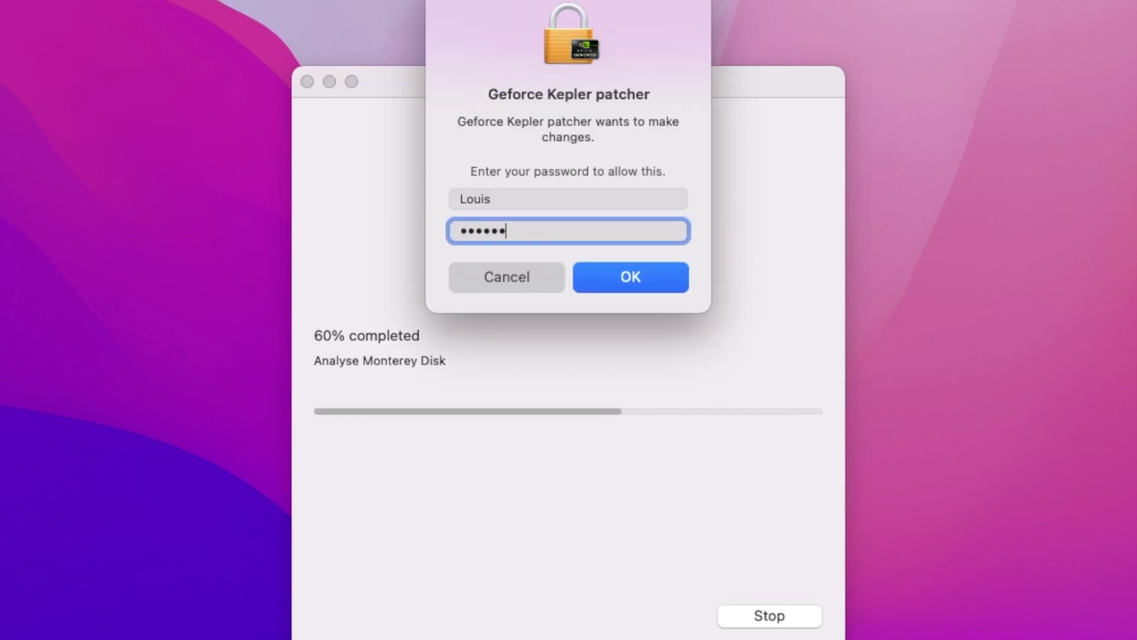
- Authorise the patcher with the password, reposition its window, and acknowledge the snapshot unmount notice
key("Return")
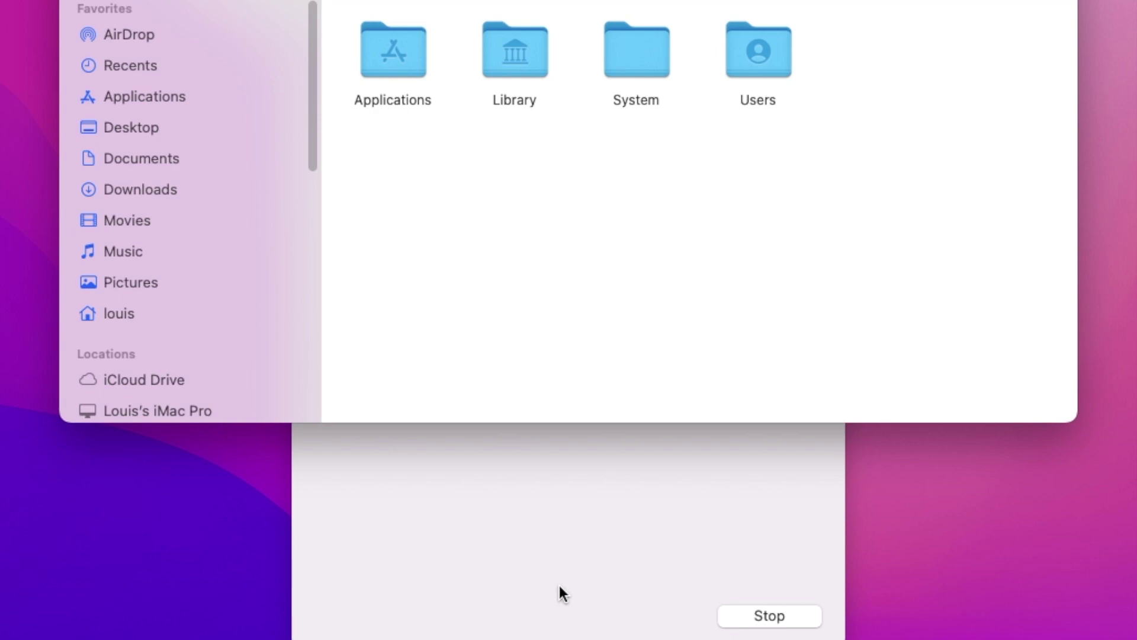
left_click(559, 594)
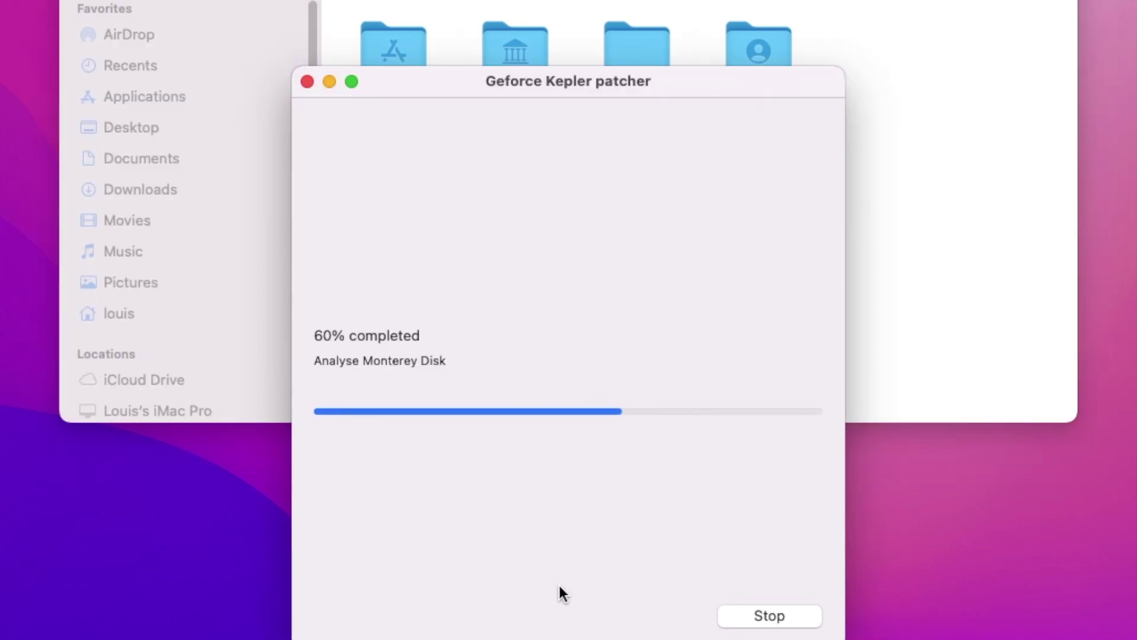
left_click_drag(599, 87, 608, 204)
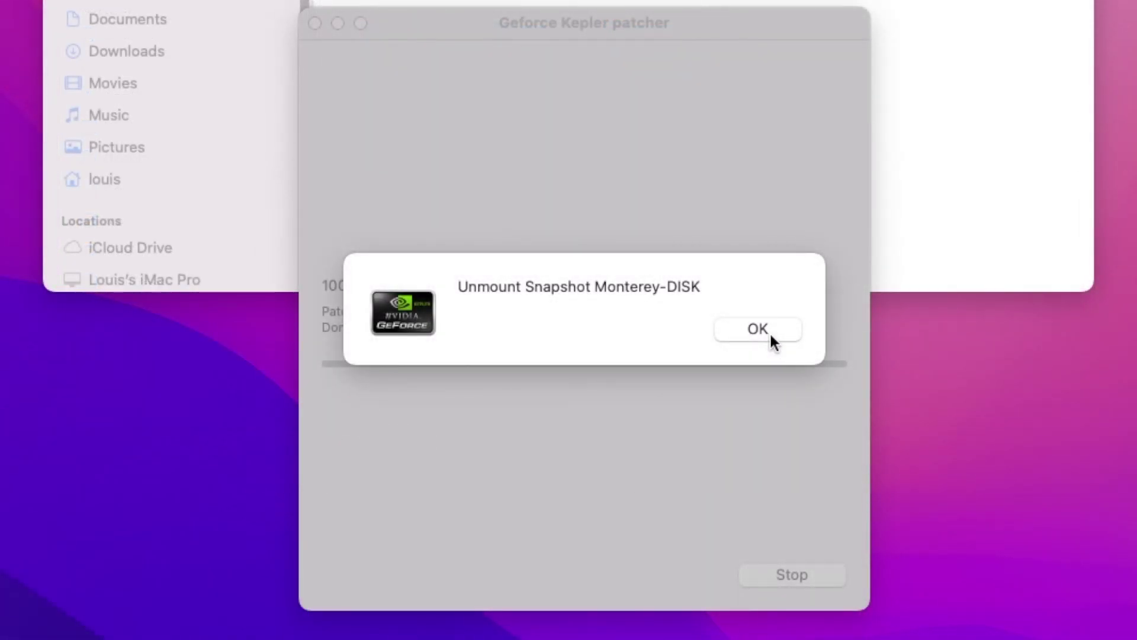
left_click(770, 331)
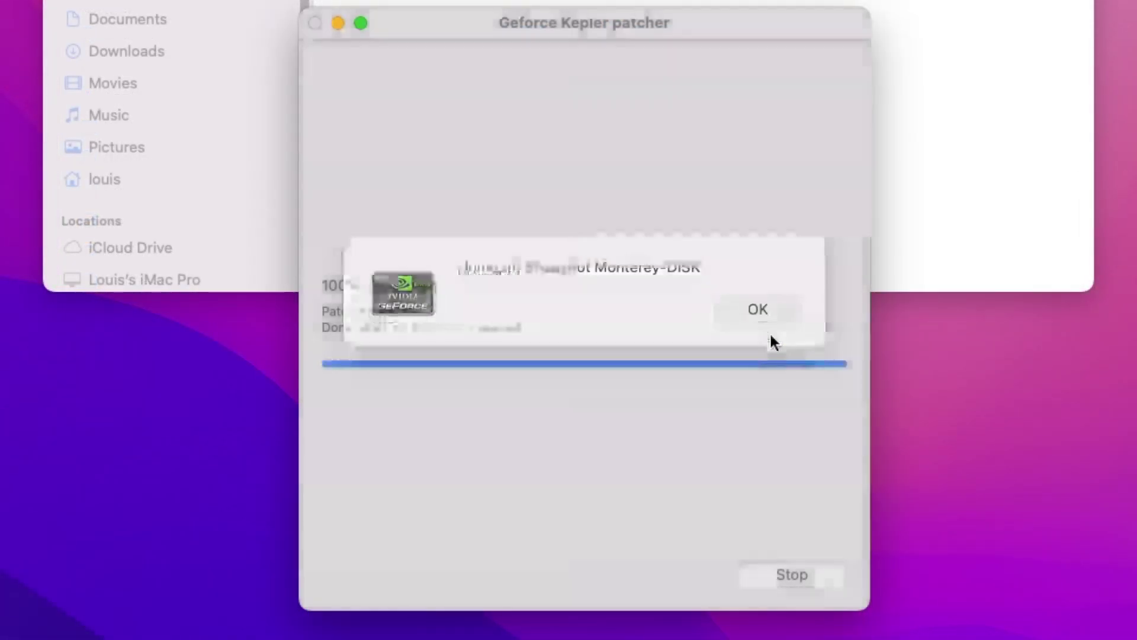